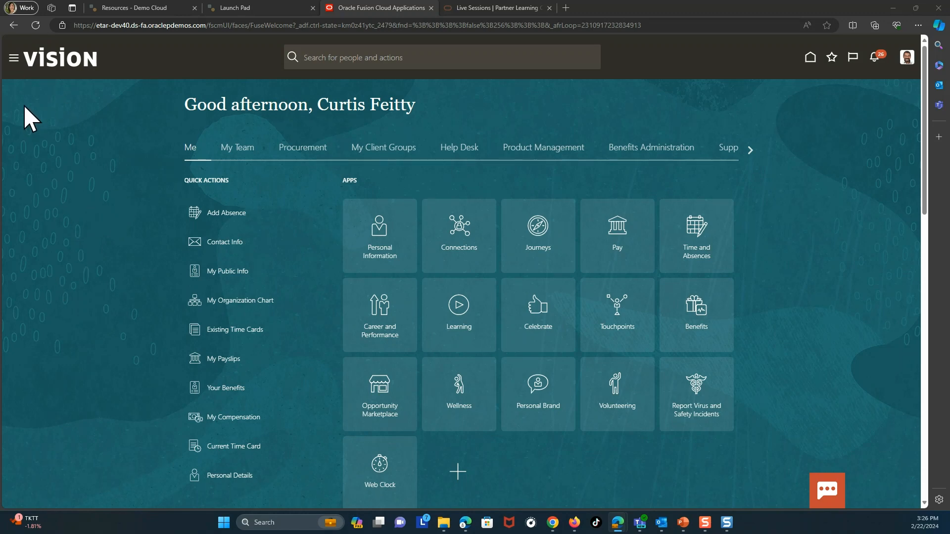
Open the Sandboxes configuration page and start creating a new sandbox.
{"action": "left_click", "coordinate": [14, 59]}
{"action": "scroll", "coordinate": [84, 391], "scroll_direction": "down", "scroll_amount": 4}
{"action": "scroll", "coordinate": [74, 421], "scroll_direction": "down", "scroll_amount": 2}
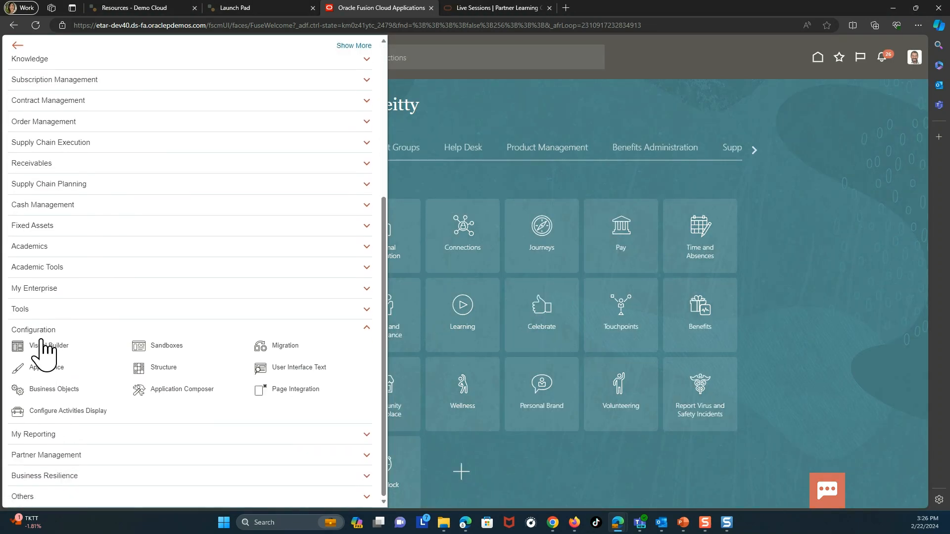
{"action": "left_click", "coordinate": [168, 347]}
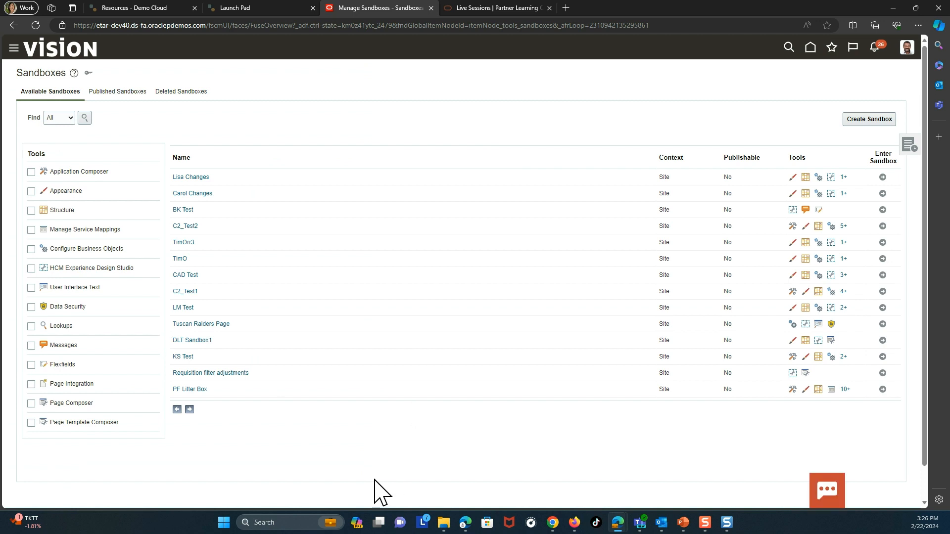
{"action": "left_click", "coordinate": [875, 122]}
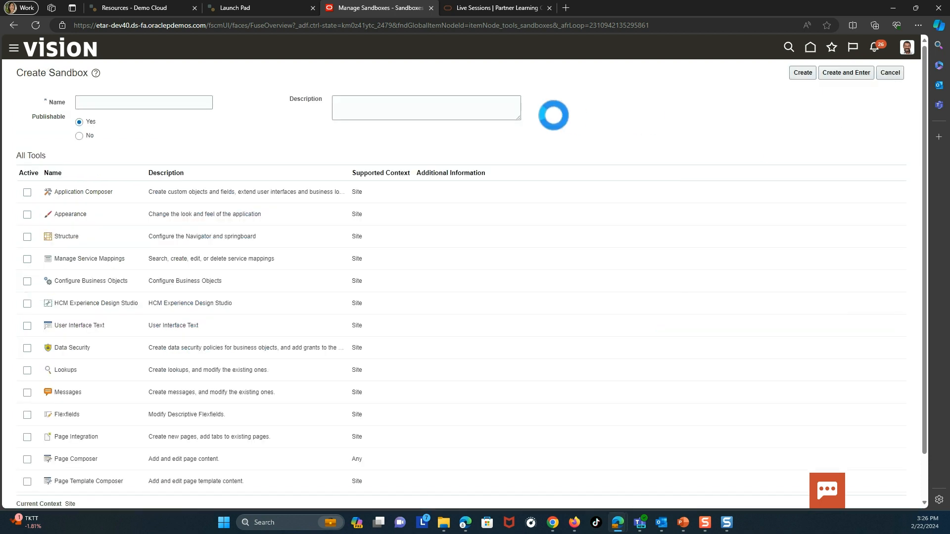
Create and enter a non-publishable sandbox named Training with description "Test change" and the User Interface Text tool active.
{"action": "left_click", "coordinate": [142, 102]}
{"action": "type", "text": "Tra"}
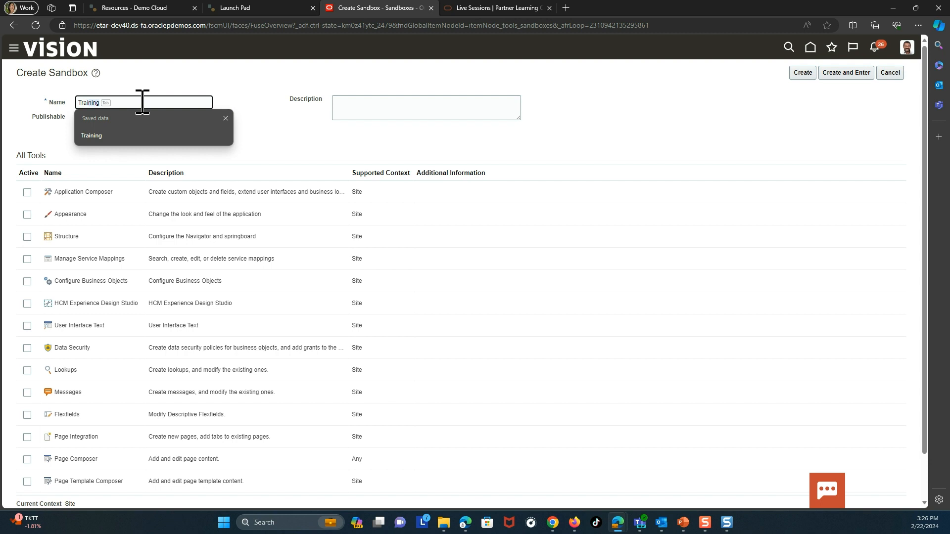
{"action": "key", "text": "Tab"}
{"action": "left_click", "coordinate": [366, 104]}
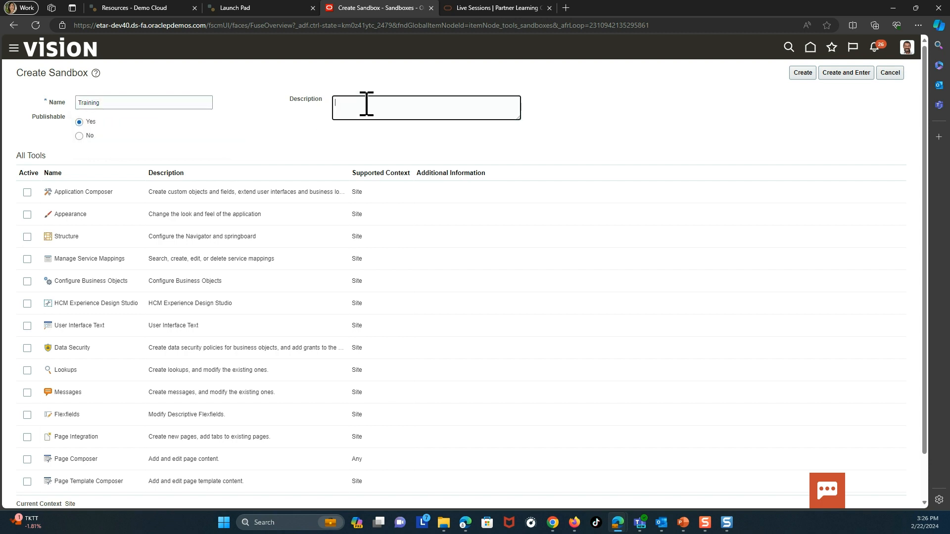
{"action": "type", "text": "Test change"}
{"action": "left_click", "coordinate": [79, 136]}
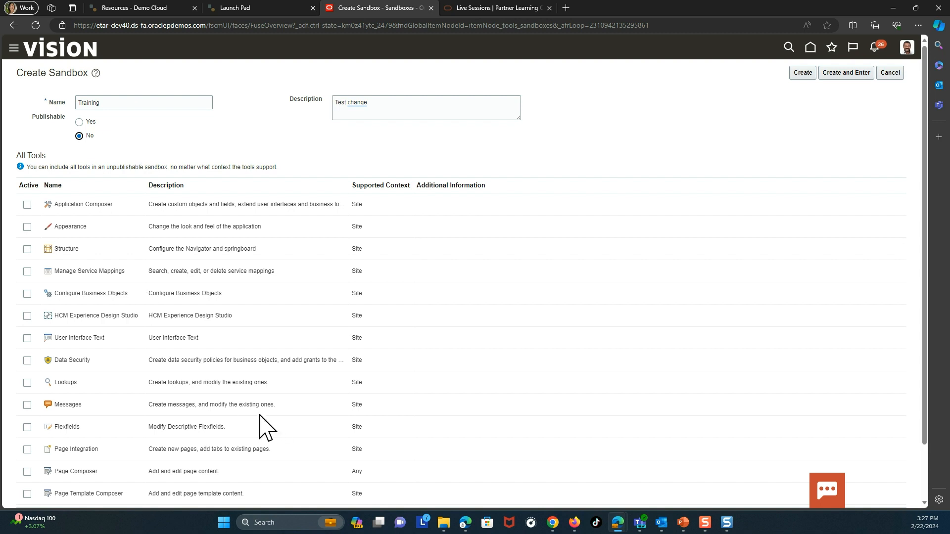
{"action": "left_click", "coordinate": [27, 338]}
{"action": "left_click", "coordinate": [849, 75]}
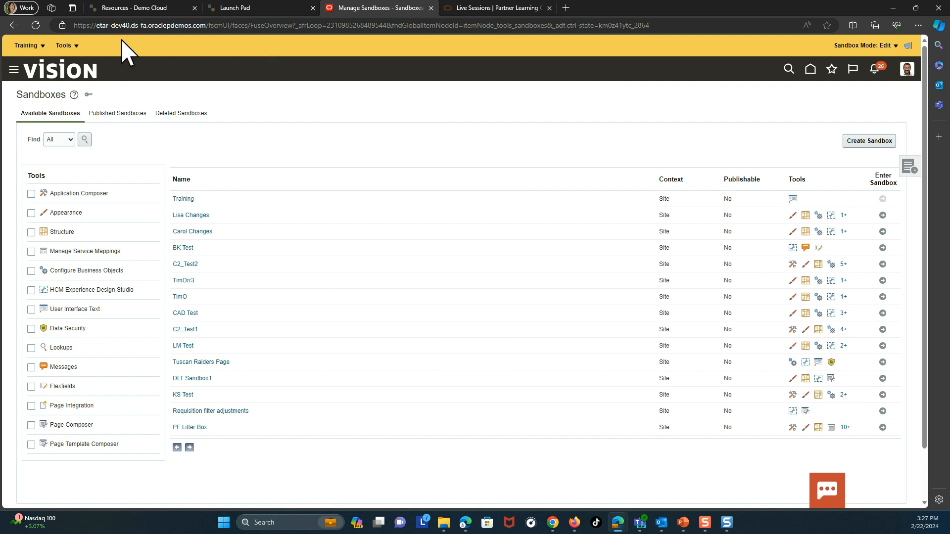
Open the sandbox's User Interface Text tool and set it to find "Refer a Candidate" and replace it with "Refer a friend".
{"action": "left_click", "coordinate": [77, 46]}
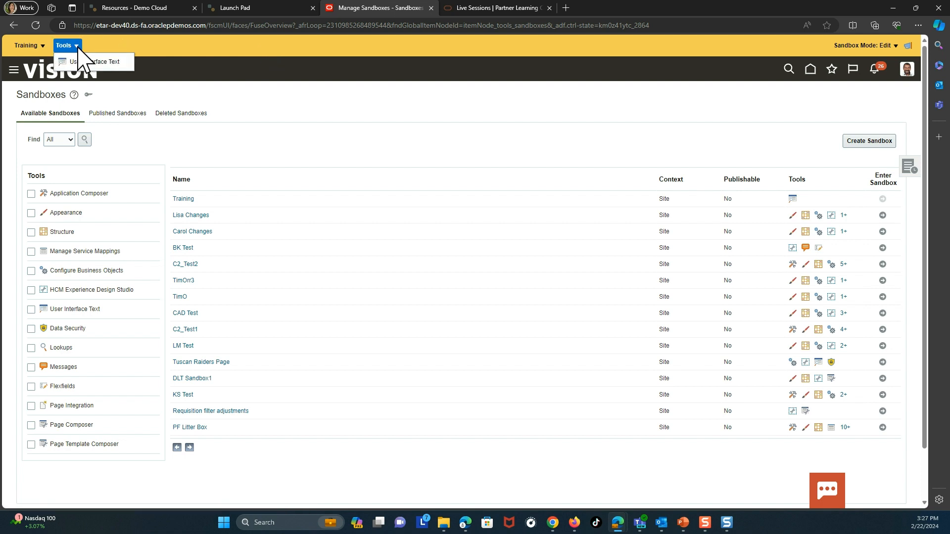
{"action": "left_click", "coordinate": [96, 62]}
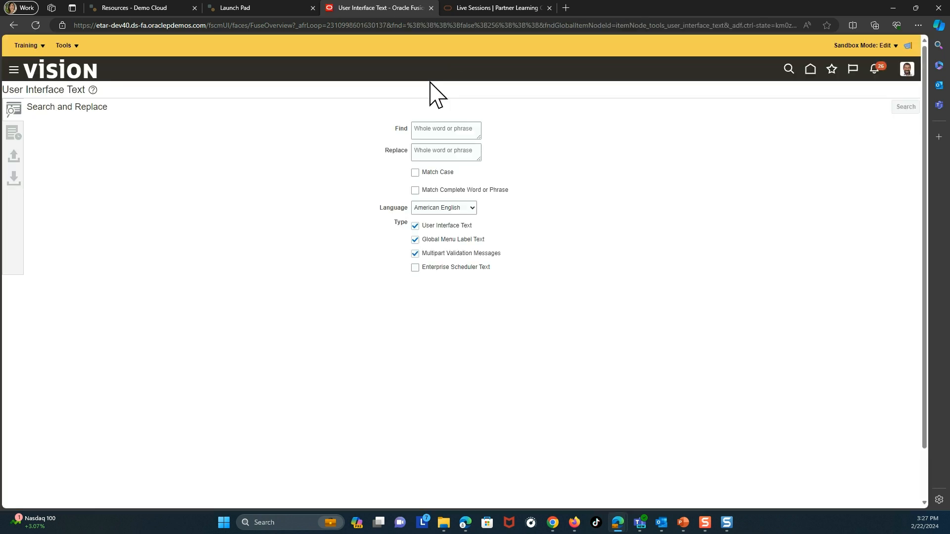
{"action": "left_click", "coordinate": [459, 129]}
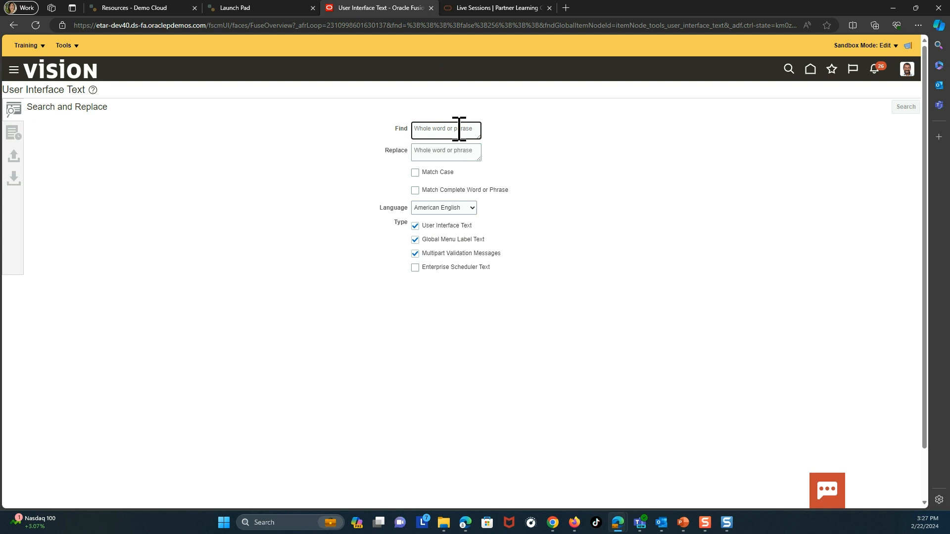
{"action": "type", "text": "Refer a Candidate"}
{"action": "left_click", "coordinate": [436, 154]}
{"action": "type", "text": "Ref"}
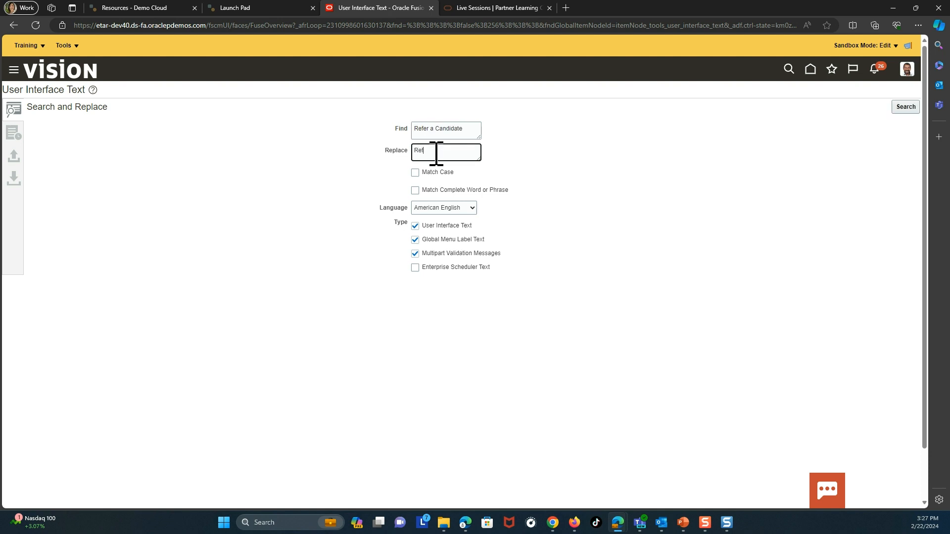
{"action": "type", "text": "era"}
{"action": "key", "text": "BackSpace"}
{"action": "type", "text": "friend"}
Limit the text search to matching case and the complete word or phrase.
{"action": "left_click", "coordinate": [415, 173]}
{"action": "left_click", "coordinate": [416, 191]}
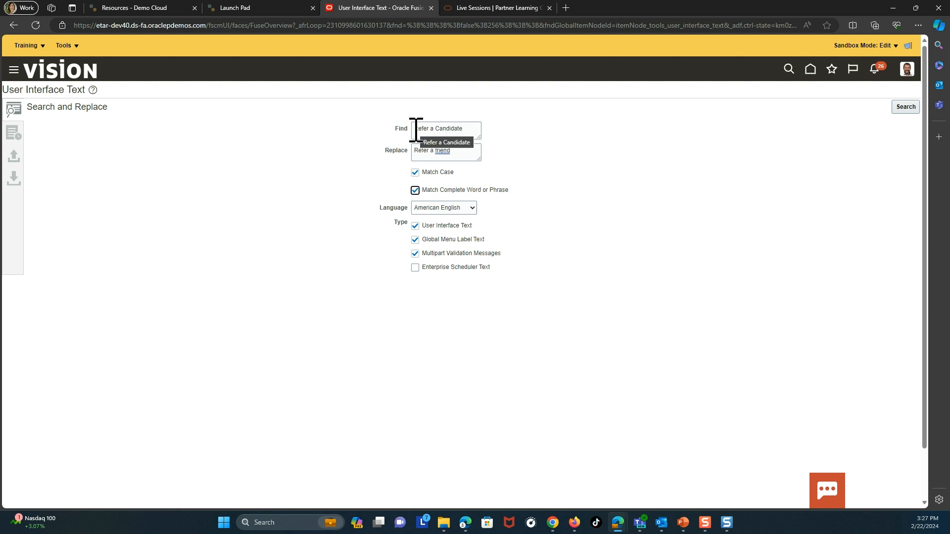
{"action": "left_click_drag", "start_coordinate": [416, 129], "coordinate": [466, 129]}
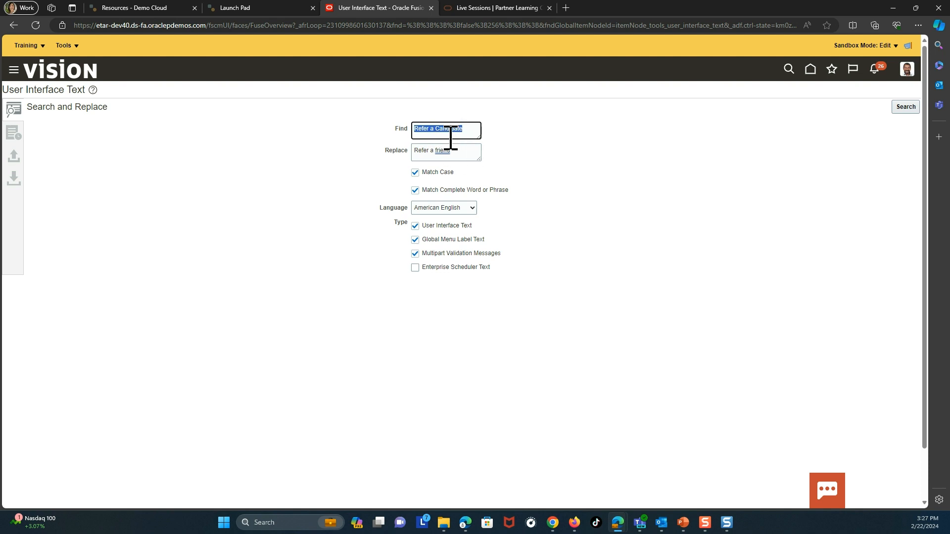
{"action": "left_click", "coordinate": [626, 151]}
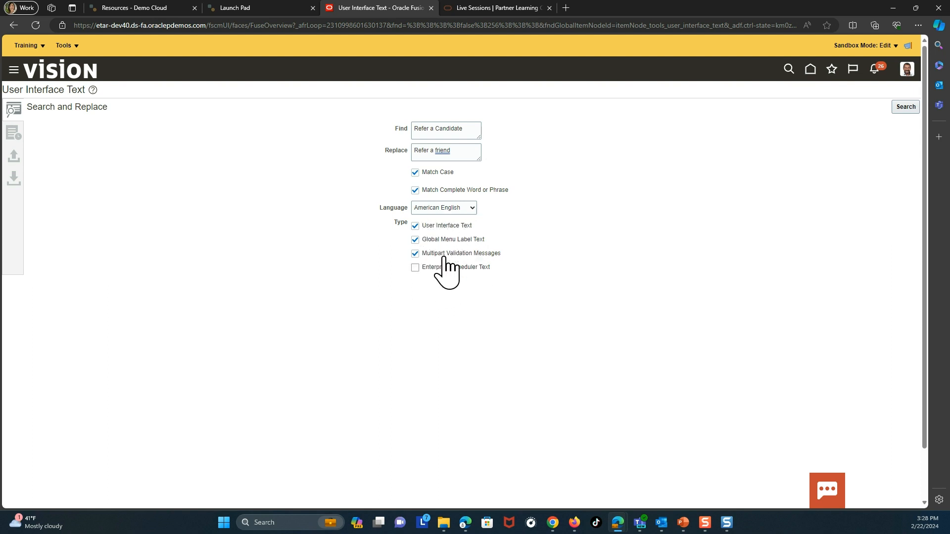
Search only the User Interface Text type and replace the found string with the new wording.
{"action": "left_click", "coordinate": [415, 240]}
{"action": "left_click", "coordinate": [906, 110]}
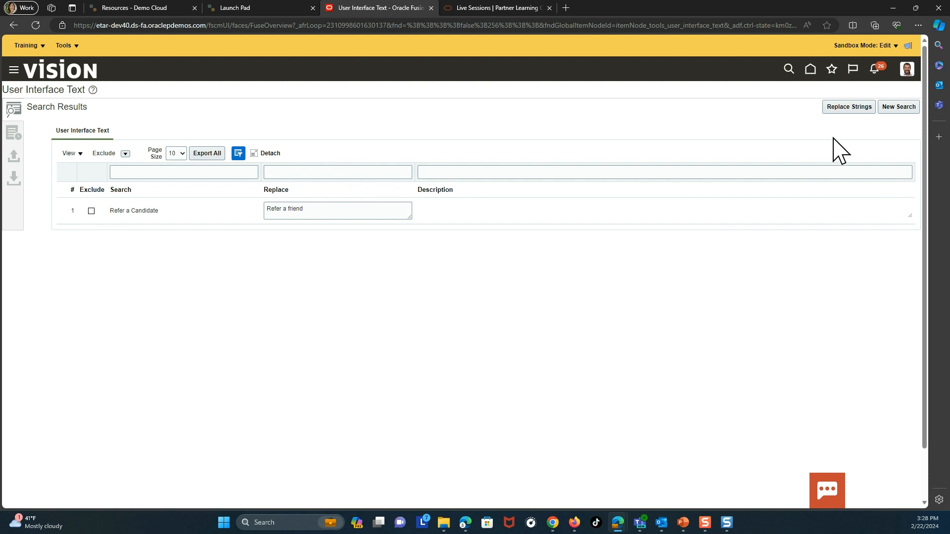
{"action": "left_click", "coordinate": [848, 107]}
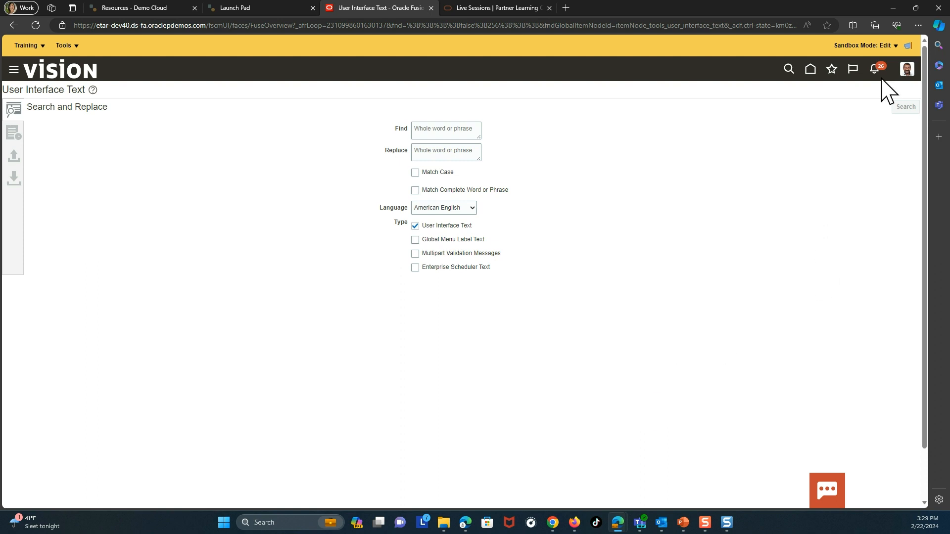
Switch the sandbox mode to Preview and return to the home page.
{"action": "left_click", "coordinate": [897, 46]}
{"action": "left_click", "coordinate": [848, 77]}
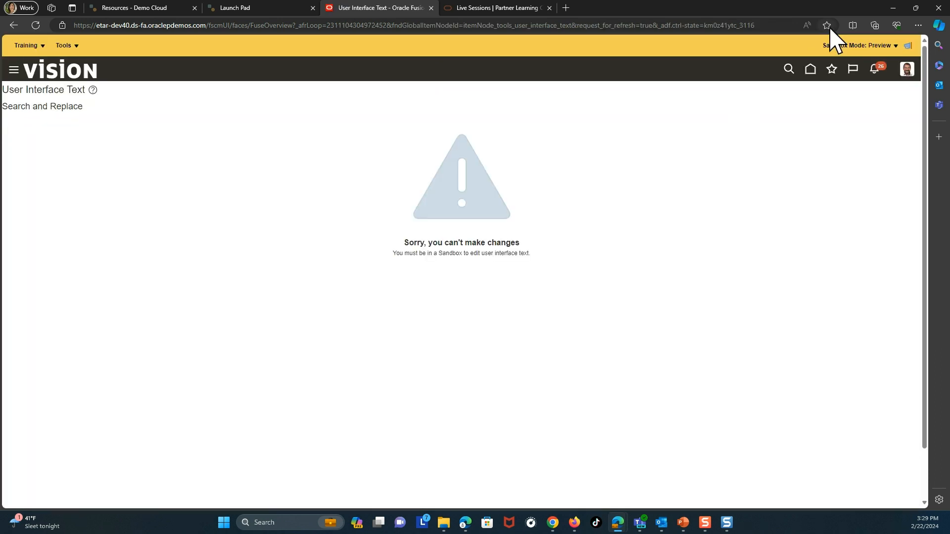
{"action": "left_click", "coordinate": [811, 70]}
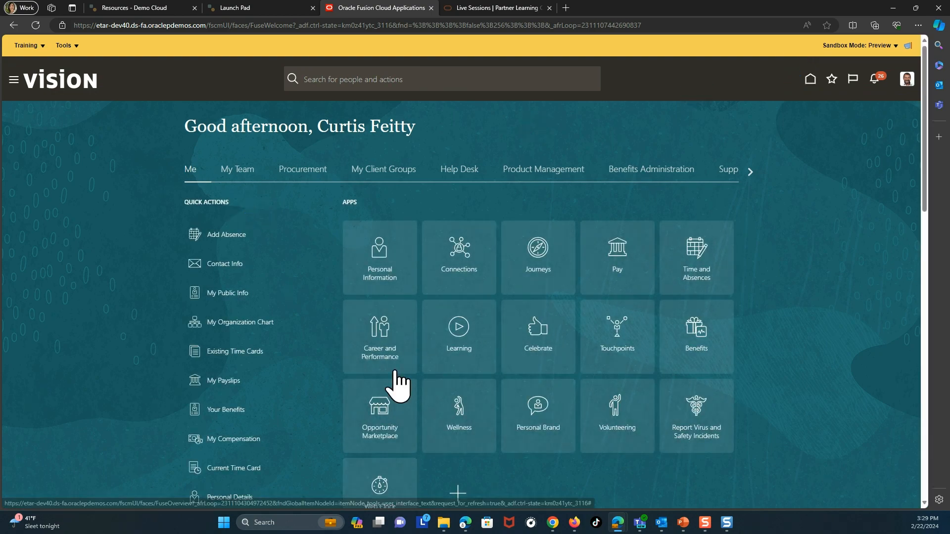
Open the Approver Config Test7 job in Opportunity Marketplace and examine its available actions for the changed label.
{"action": "left_click", "coordinate": [381, 438]}
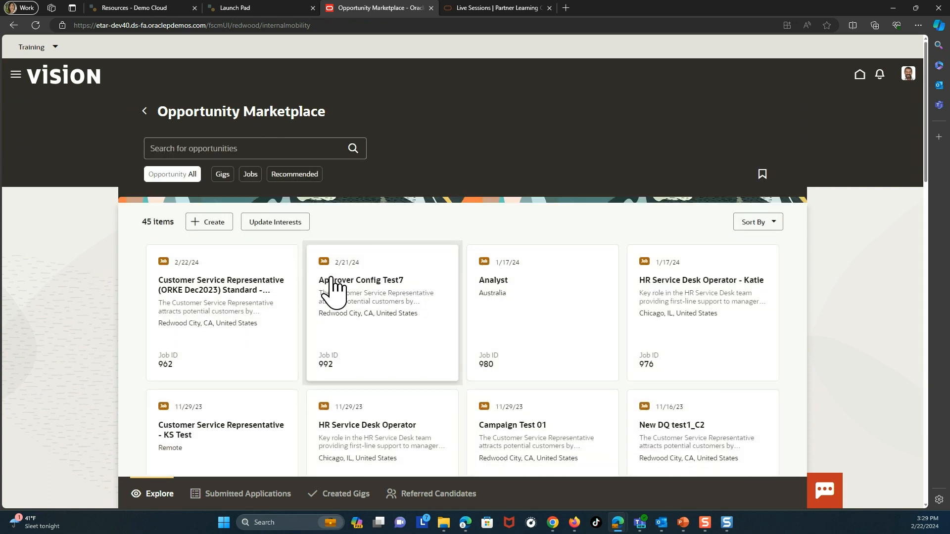
{"action": "left_click", "coordinate": [333, 283]}
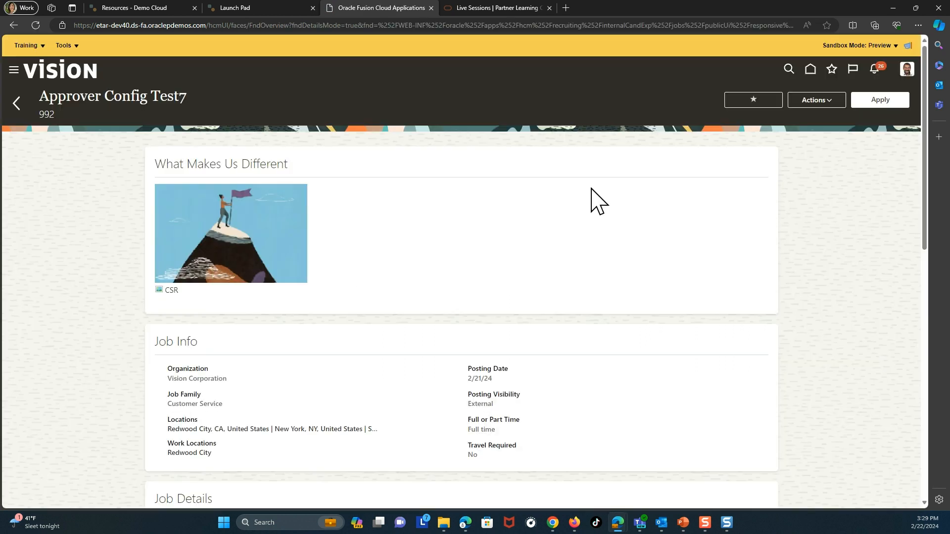
{"action": "left_click", "coordinate": [828, 100]}
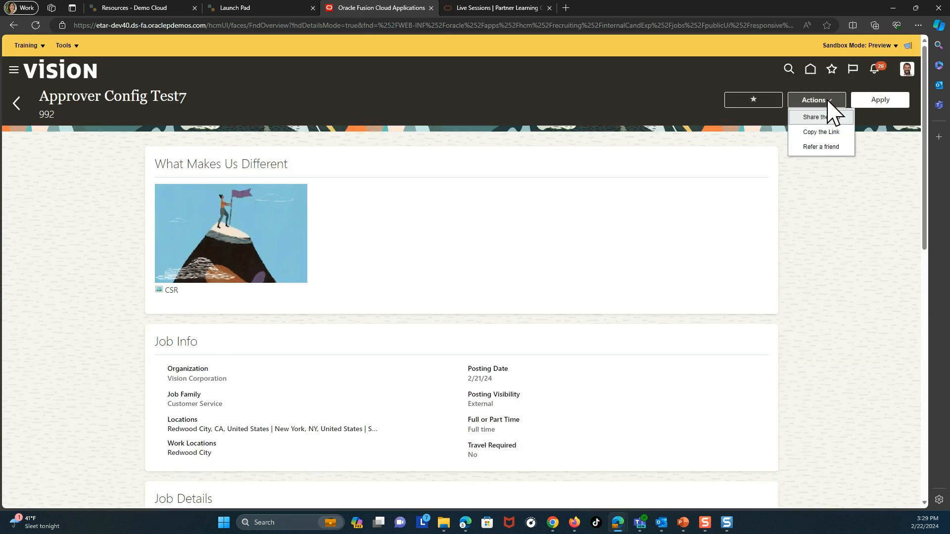